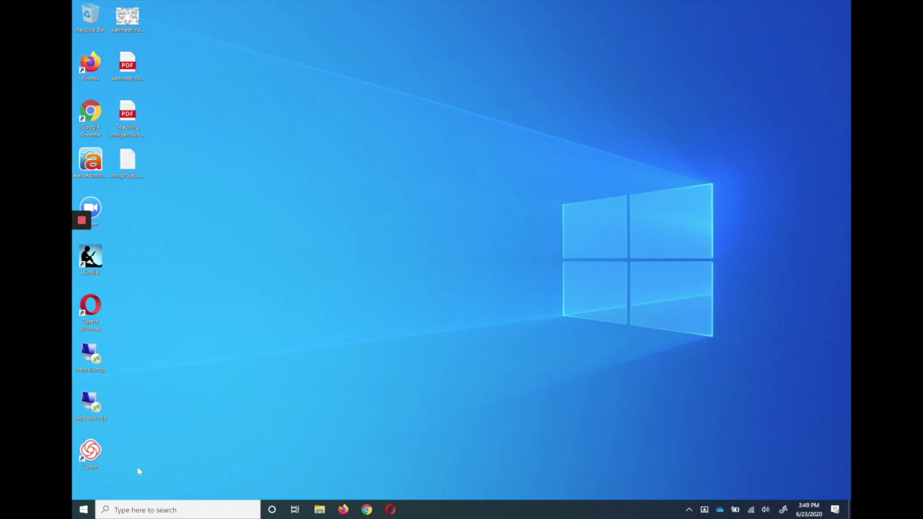
# Launch Camera from the app list, switch to photo mode, close it, then search 'camera'
pyautogui.click(81, 510)
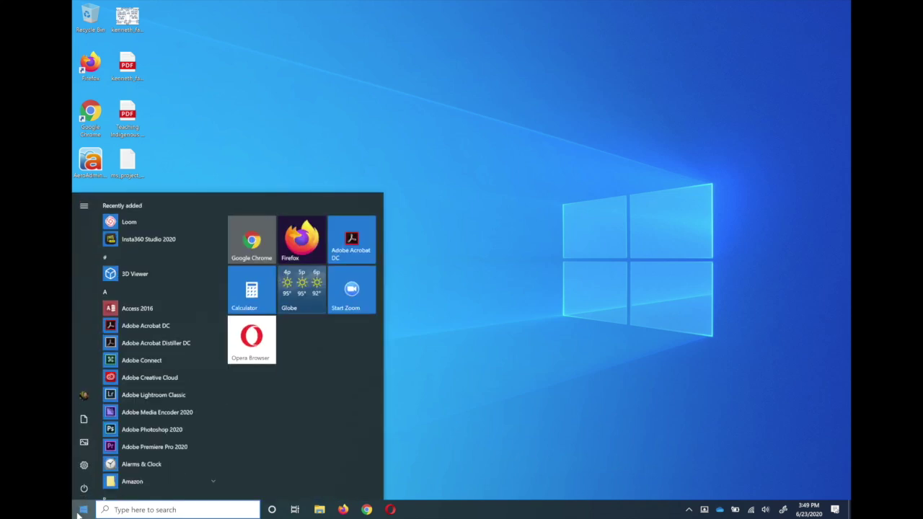
pyautogui.scroll(-3, 180, 393)
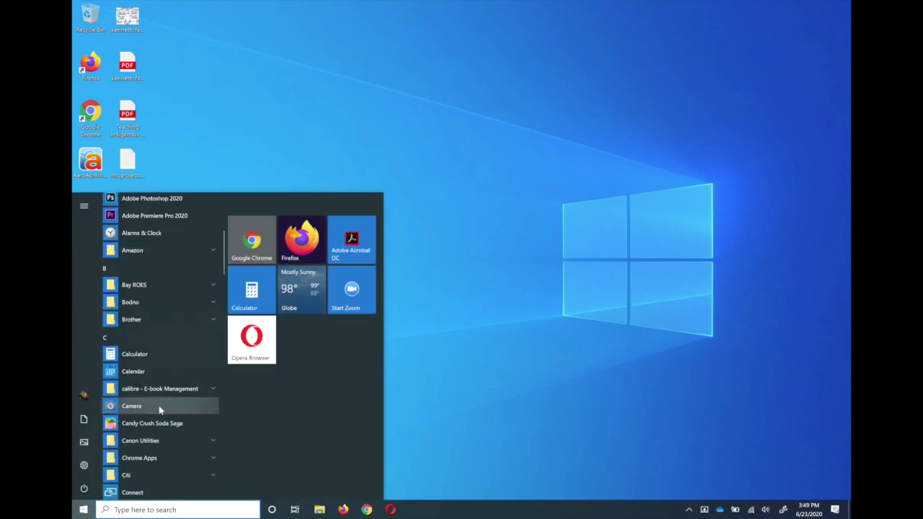
pyautogui.click(132, 406)
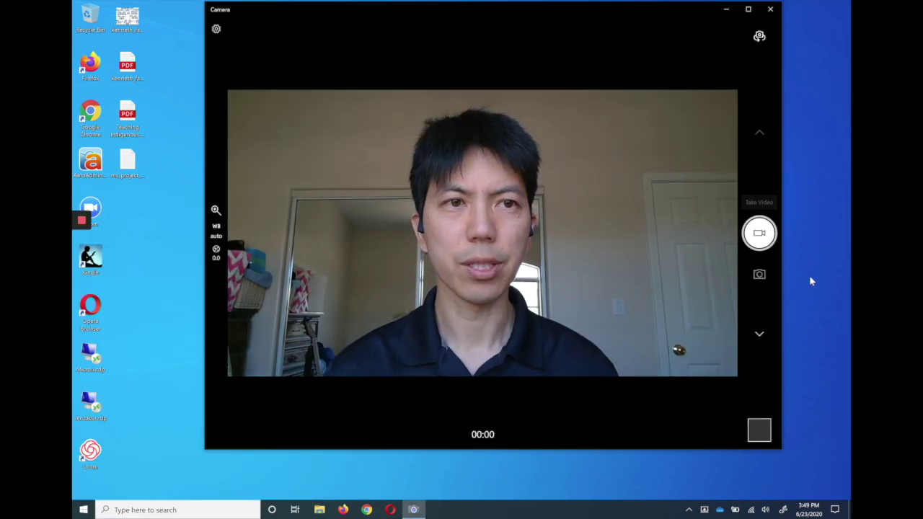
pyautogui.click(759, 274)
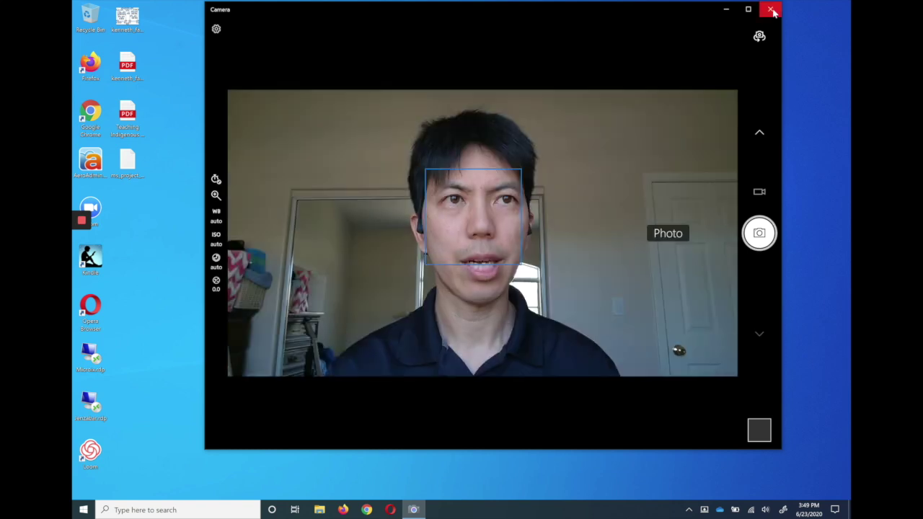
pyautogui.click(770, 9)
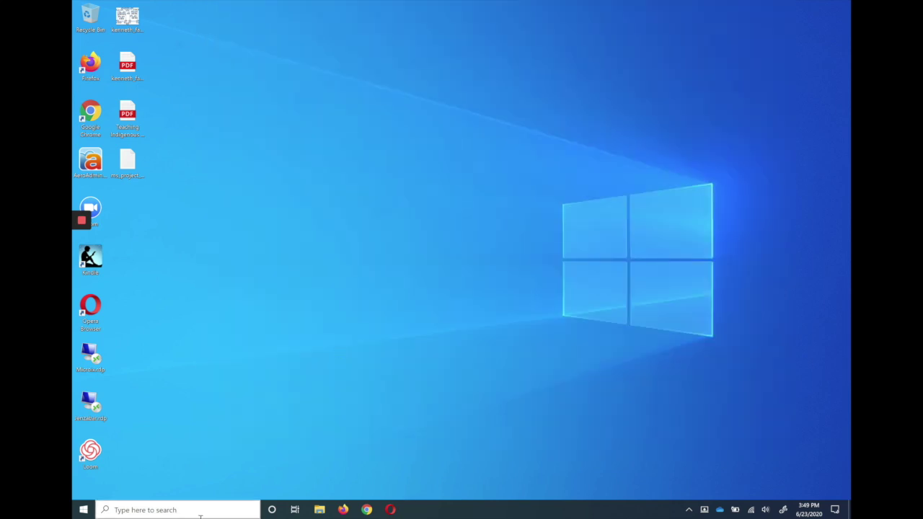
pyautogui.click(166, 511)
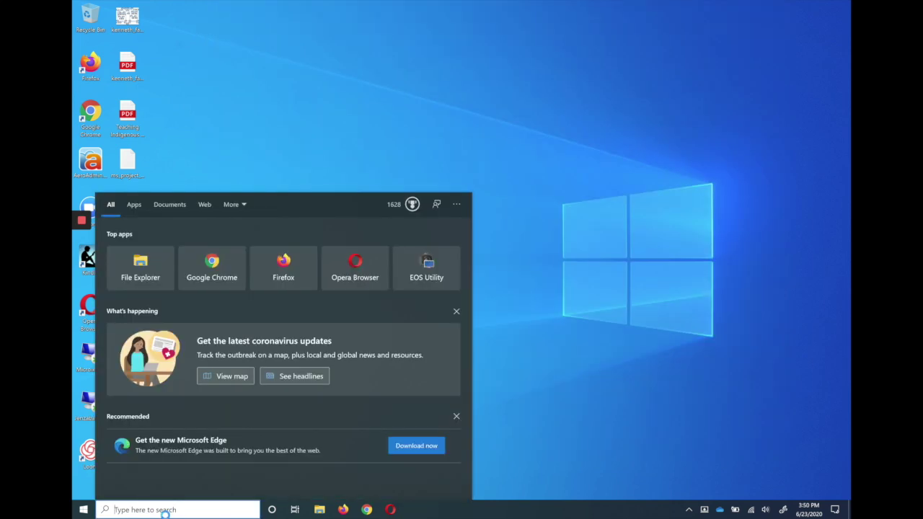
pyautogui.write('camera')
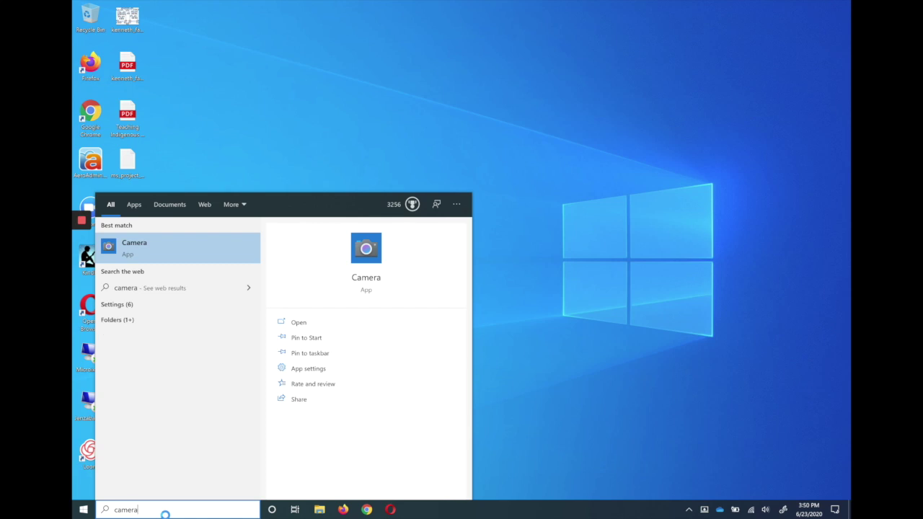
# Launch Camera from the 'camera' best-match search result to get the live webcam preview
pyautogui.click(176, 252)
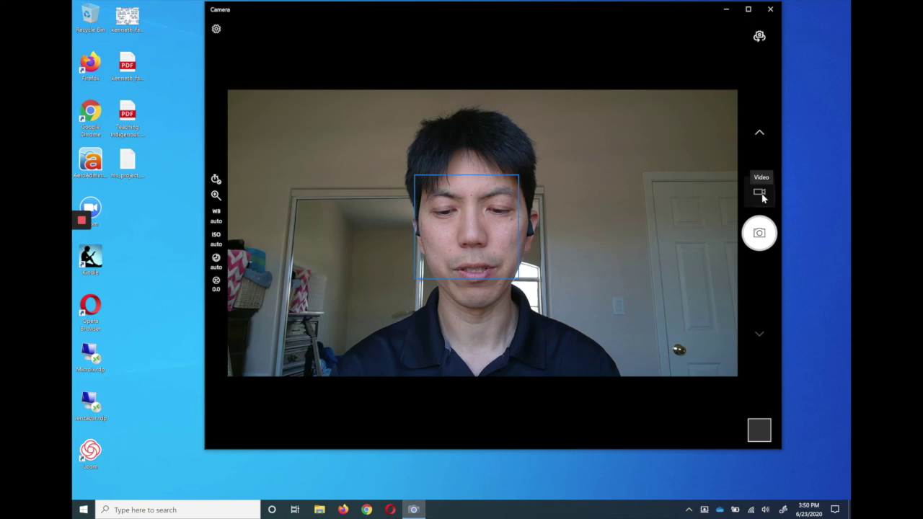
# Switch Windows Camera into Video mode, with the timer reading 00:00
pyautogui.click(759, 192)
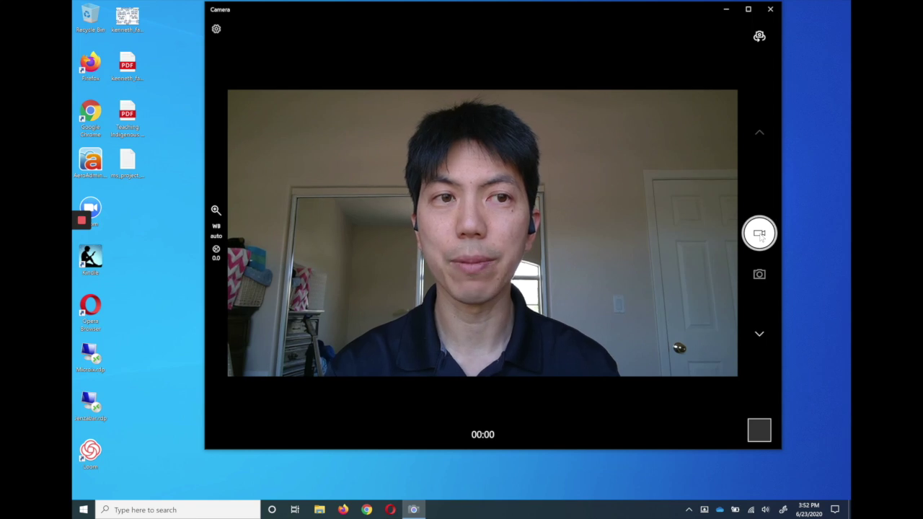
# Record a short webcam clip of about 16 seconds, then stop it
pyautogui.click(760, 235)
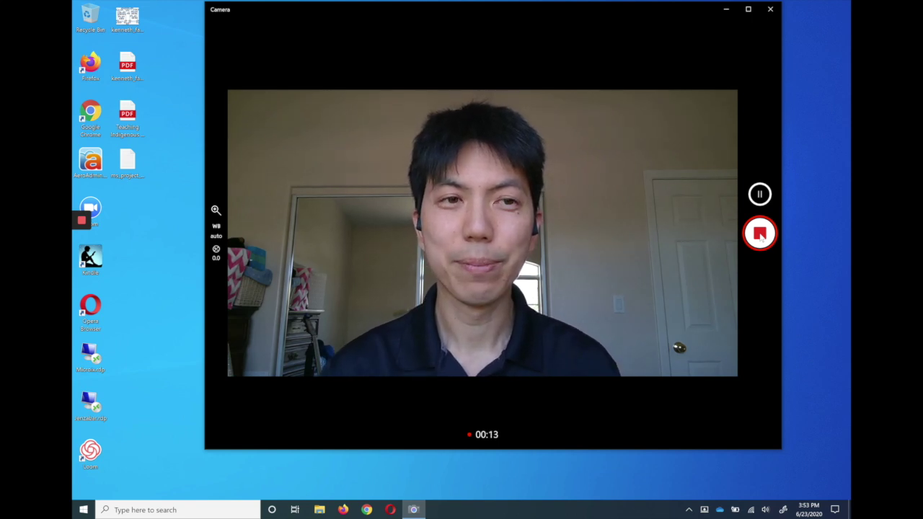
pyautogui.click(760, 233)
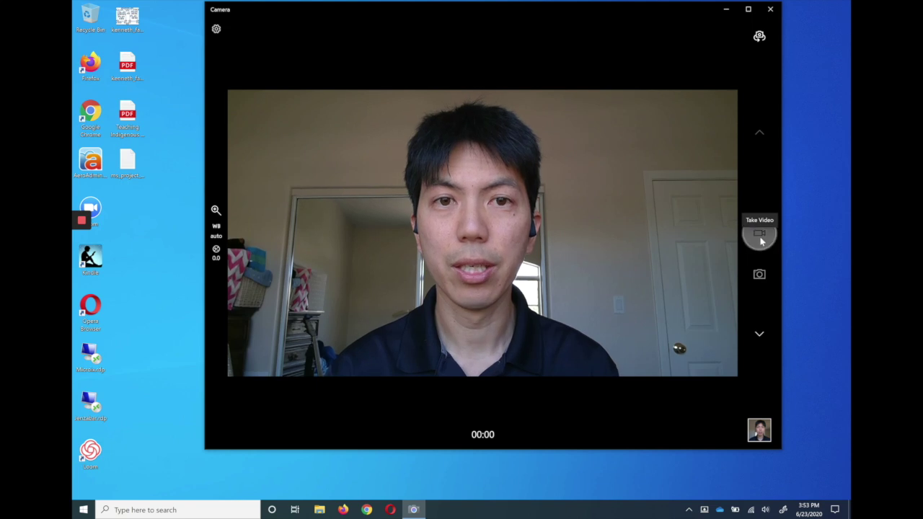
# Record a second webcam clip lasting roughly 20 seconds, then stop it
pyautogui.click(761, 241)
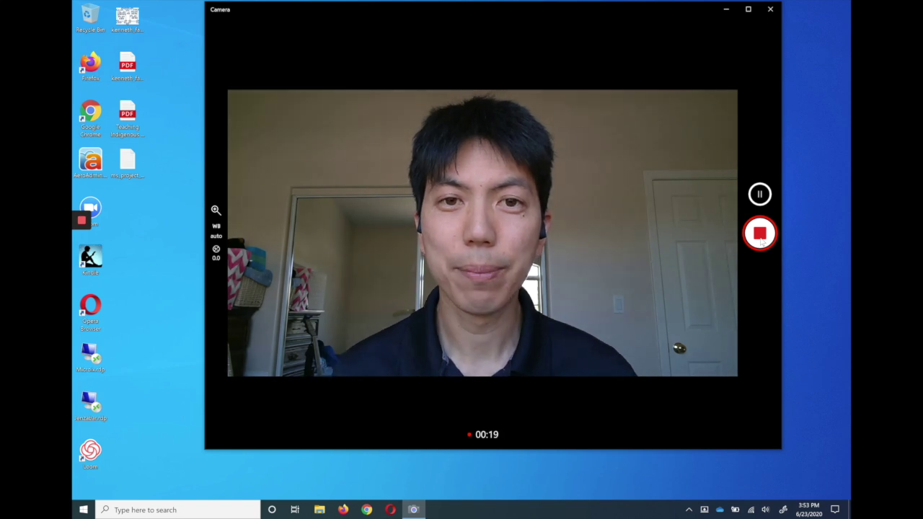
pyautogui.click(761, 240)
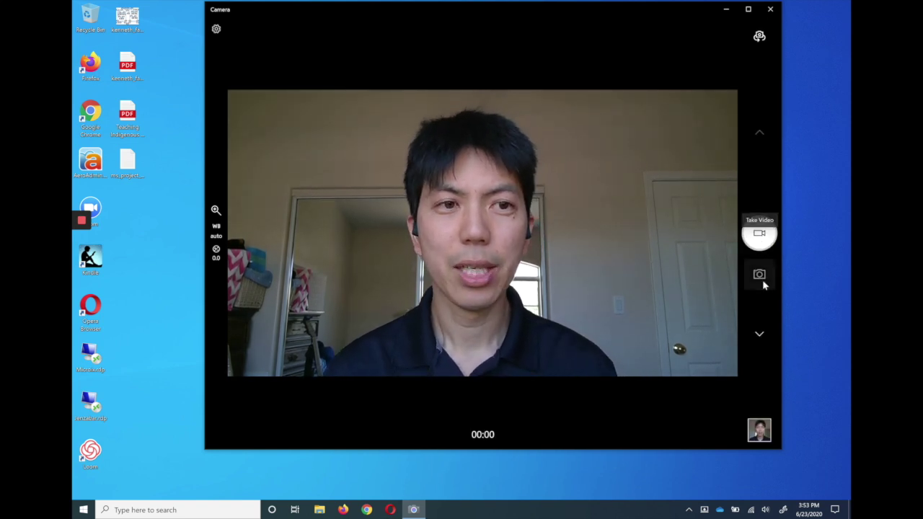
# Open the latest recording from the camera roll, seek to about three seconds, and play it
pyautogui.click(759, 430)
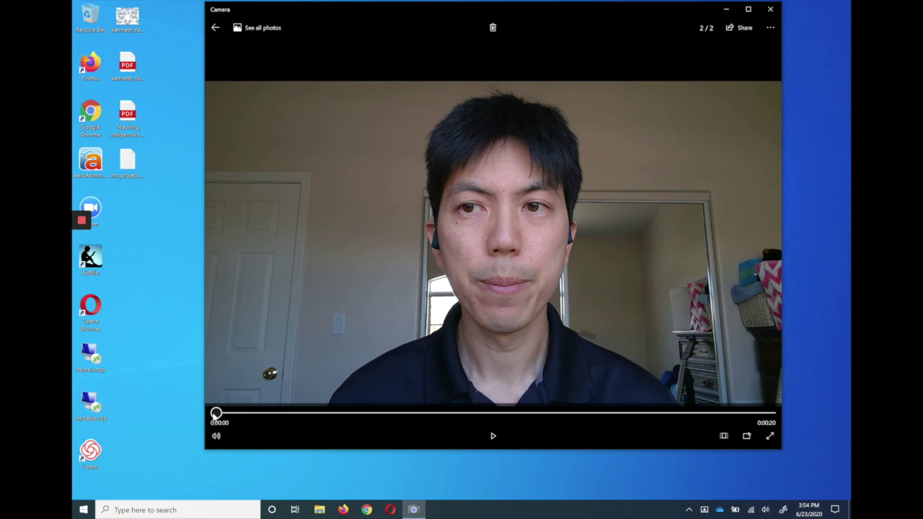
pyautogui.click(215, 415)
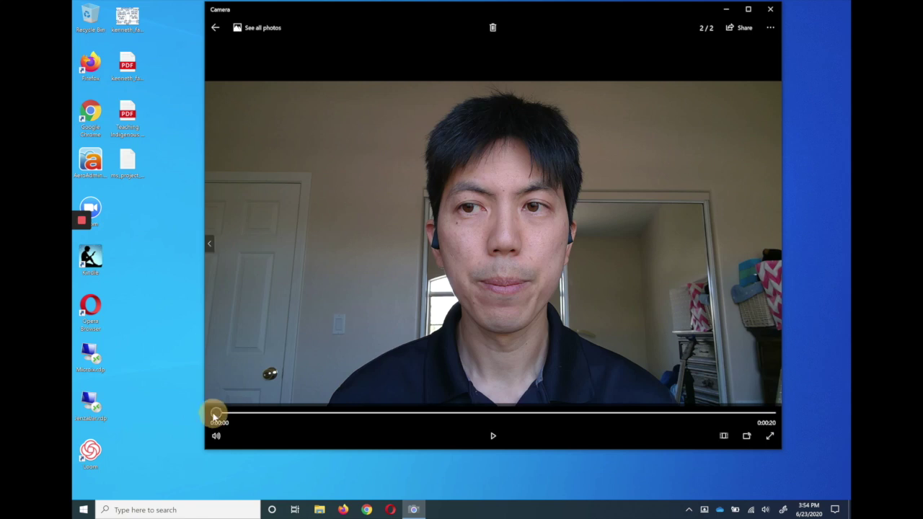
pyautogui.moveTo(215, 415); pyautogui.dragTo(238, 413)
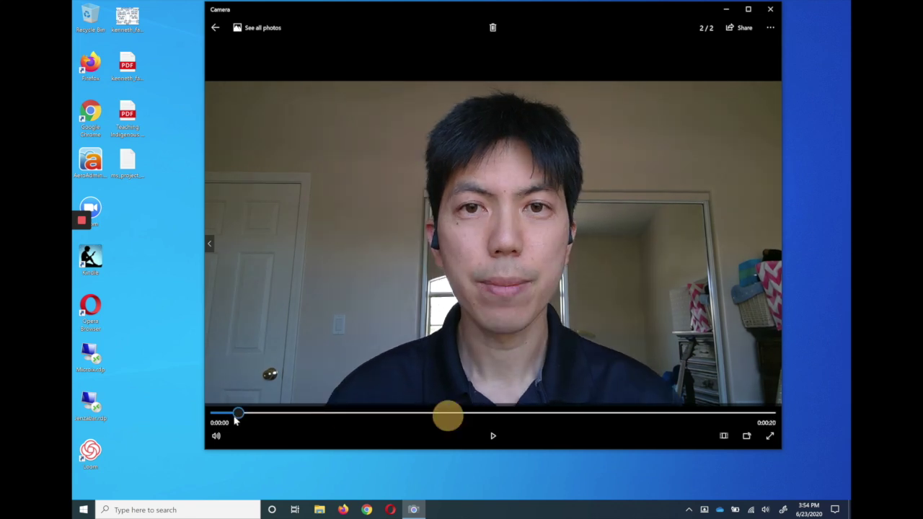
pyautogui.click(493, 437)
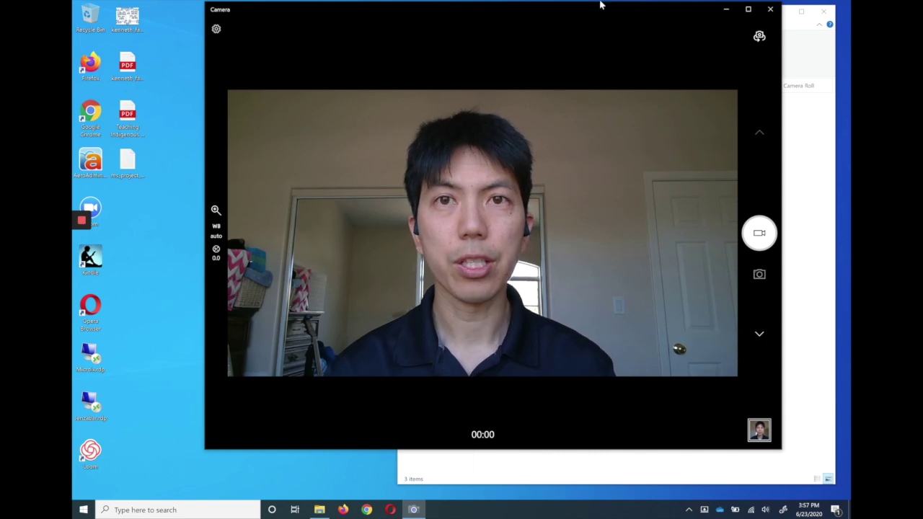
# Close the Camera app and the open Camera Roll window
pyautogui.click(769, 10)
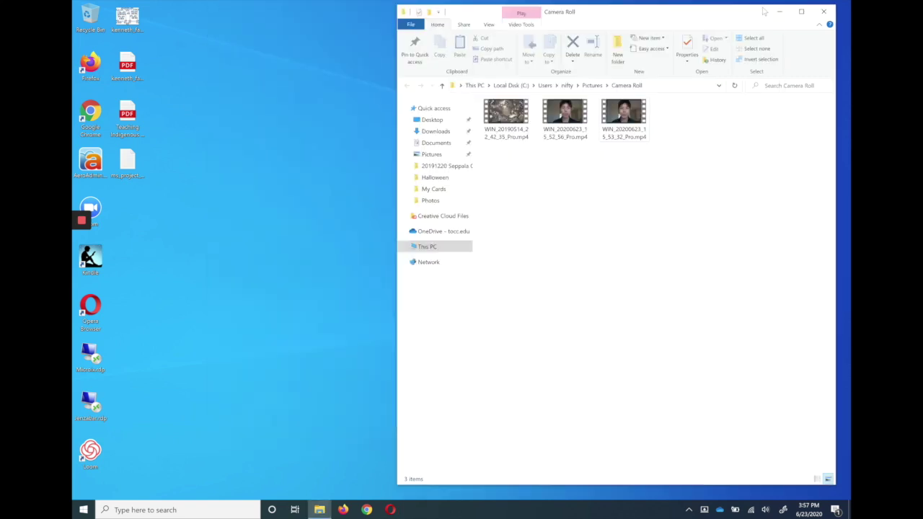
pyautogui.moveTo(638, 20); pyautogui.dragTo(485, 28)
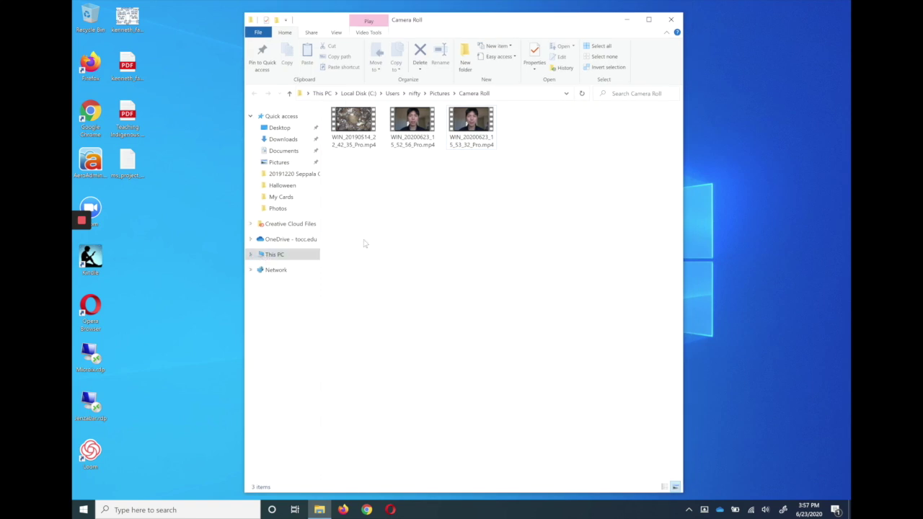
pyautogui.click(672, 21)
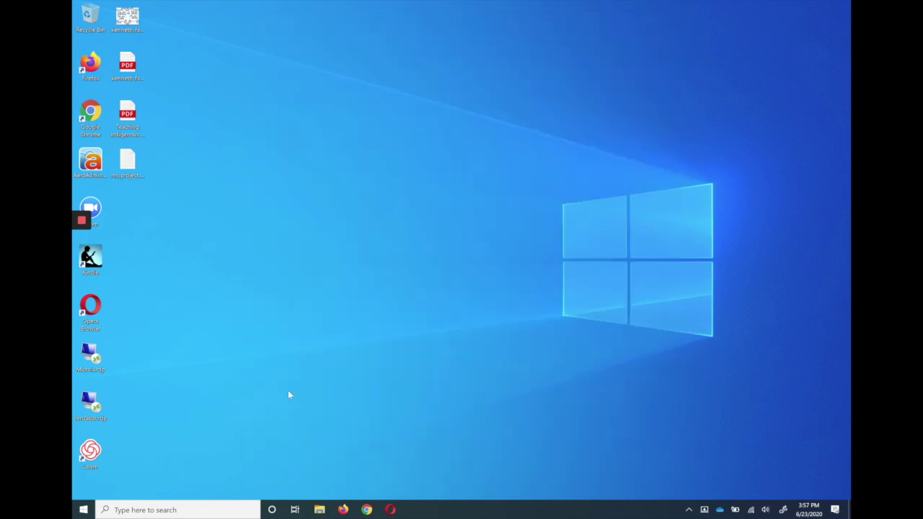
# In a new File Explorer, browse Local Disk (C:) > Users > user folder > Pictures > Camera Roll
pyautogui.click(319, 509)
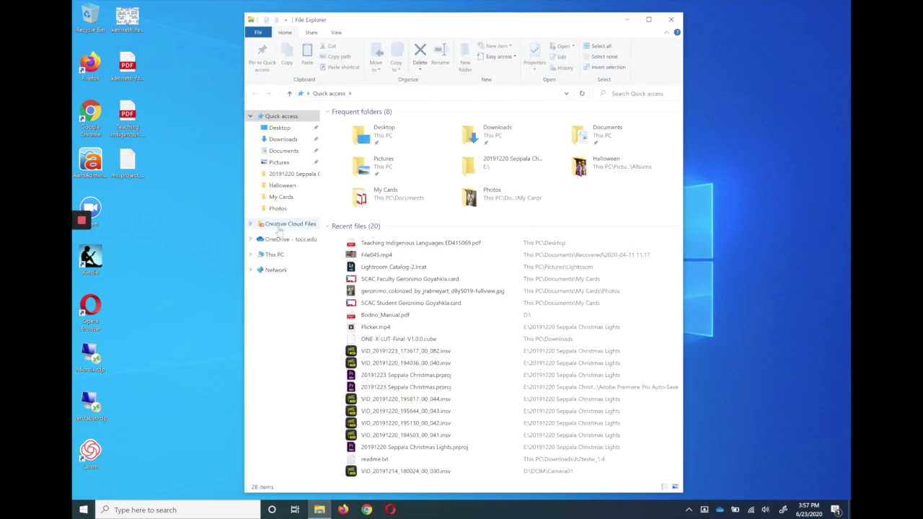
pyautogui.click(251, 256)
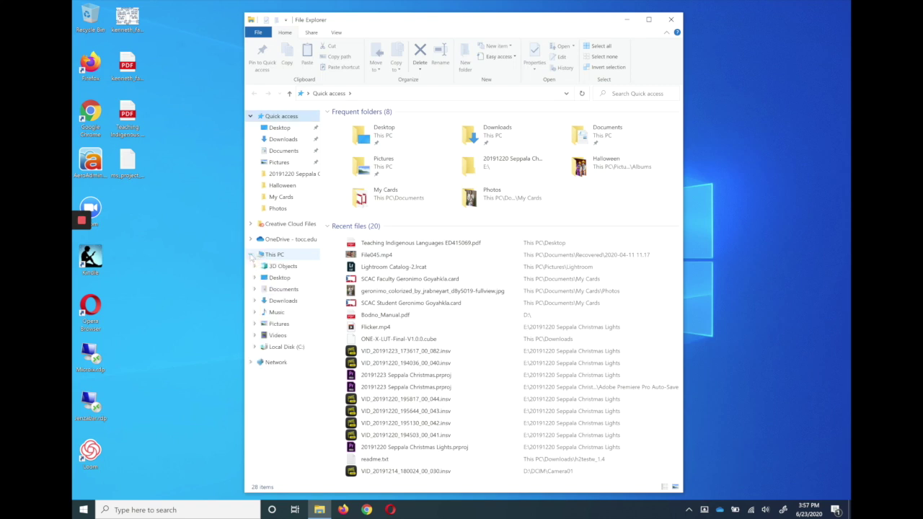
pyautogui.click(273, 254)
pyautogui.click(263, 347)
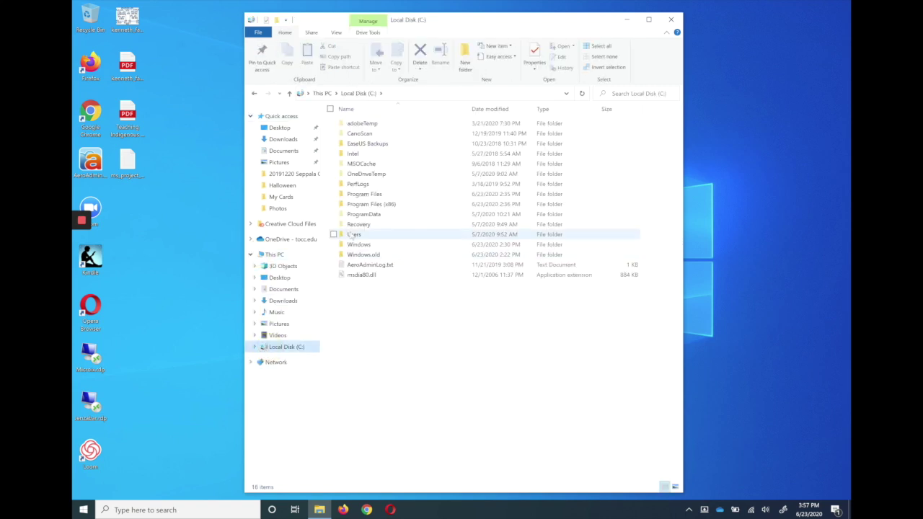
pyautogui.doubleClick(359, 237)
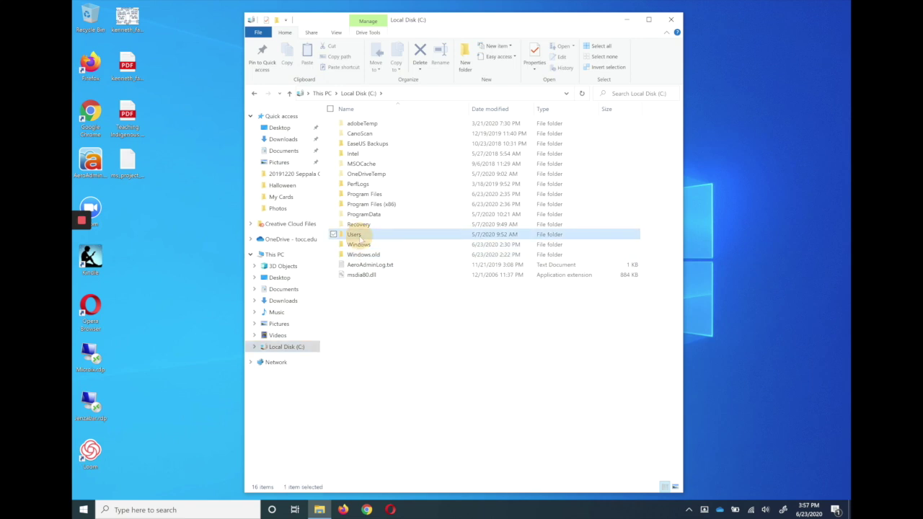
pyautogui.click(356, 134)
pyautogui.doubleClick(356, 134)
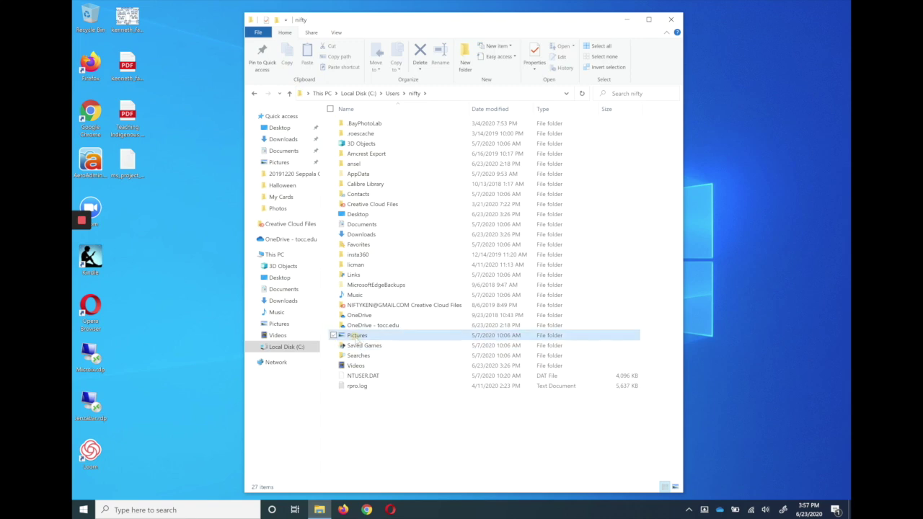
pyautogui.doubleClick(357, 335)
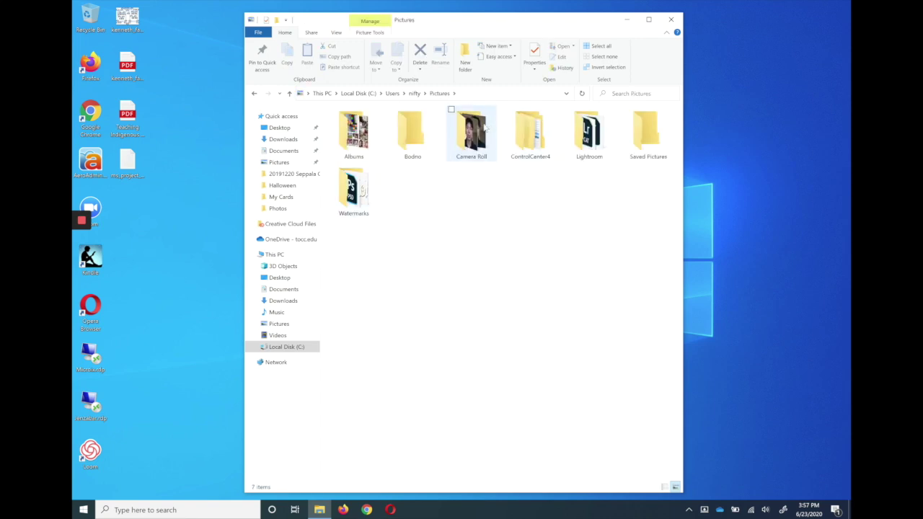
pyautogui.doubleClick(471, 138)
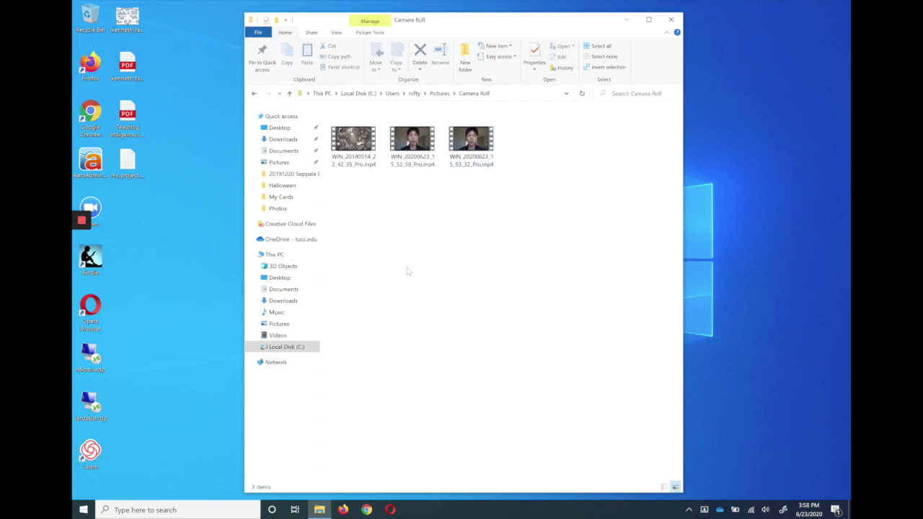
# Rename the newest WIN_ webcam video to lesson01.mp4
pyautogui.click(465, 165)
pyautogui.press('F2')
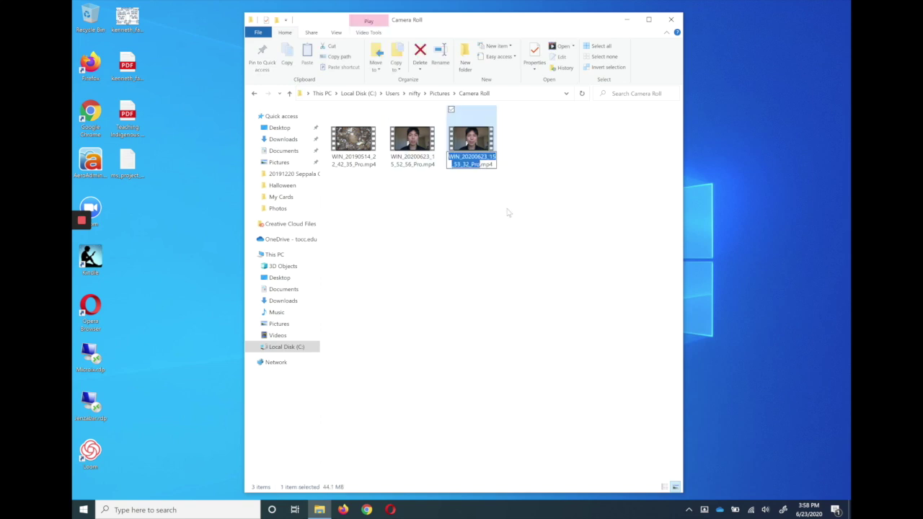
pyautogui.write('lesson01')
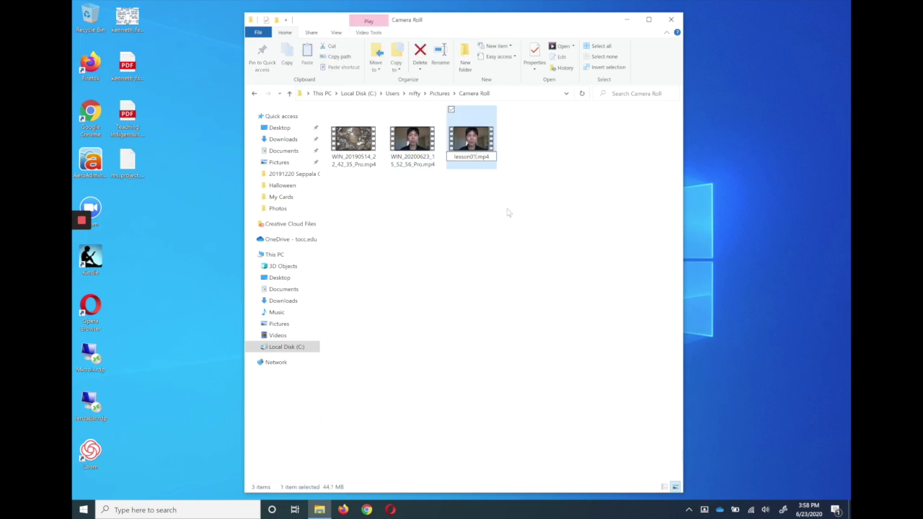
pyautogui.press('Return')
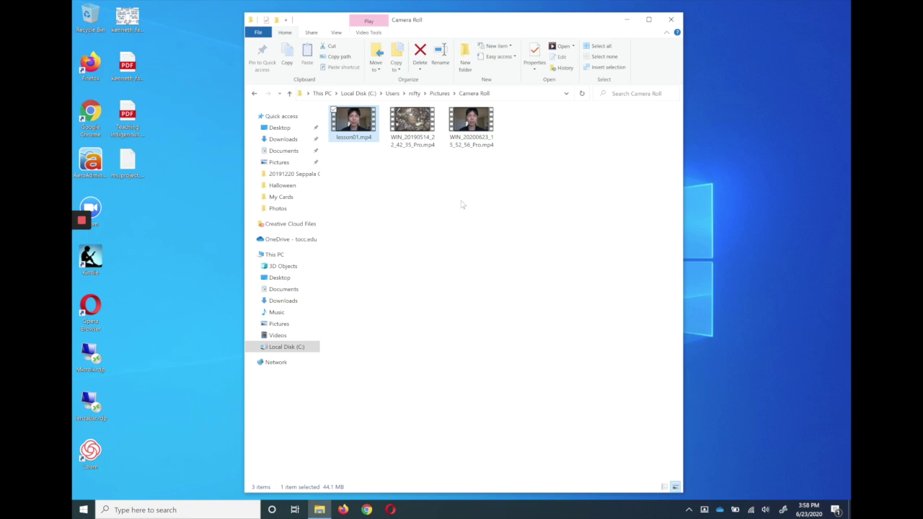